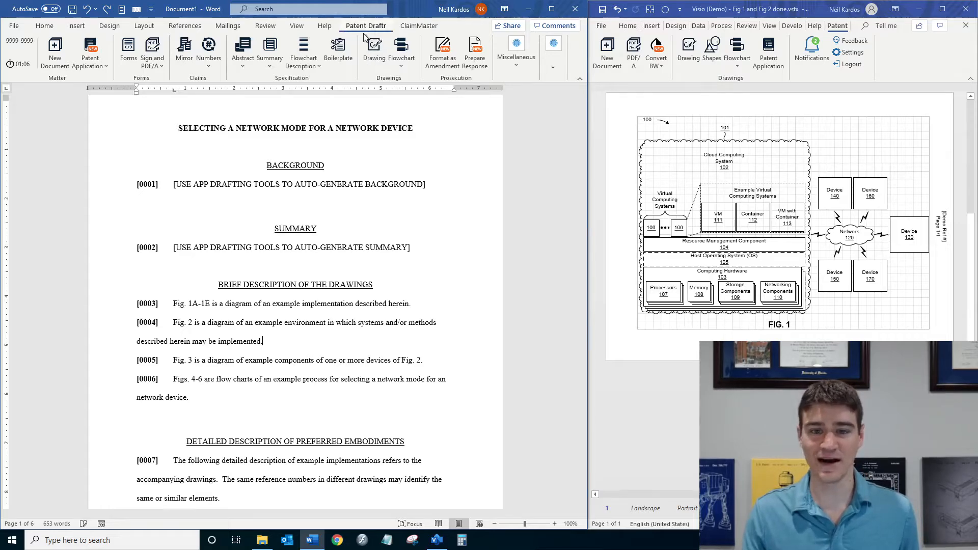
Open the drawing template library and add an empty numbered paragraph after [0015], before the closing "foregoing disclosure" paragraph
left_click(374, 52)
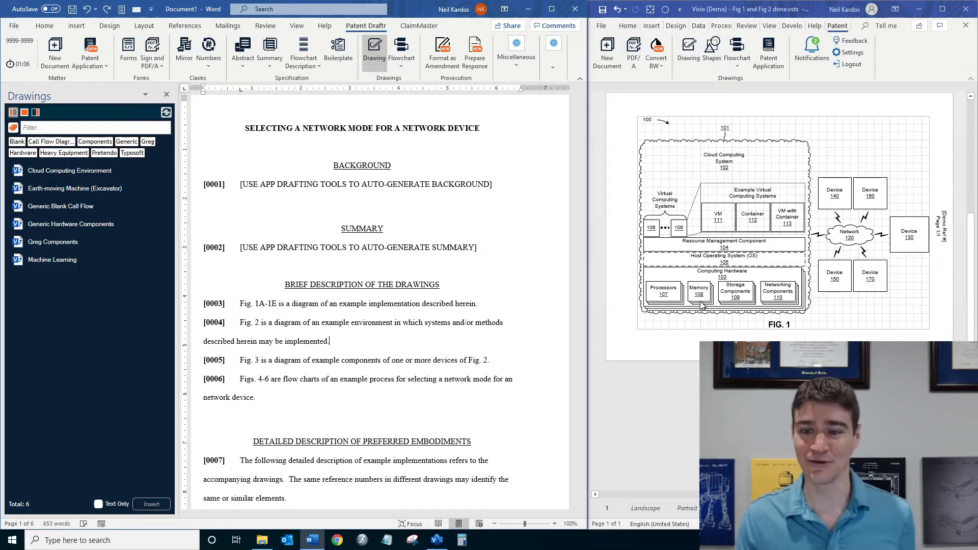
left_click(394, 304)
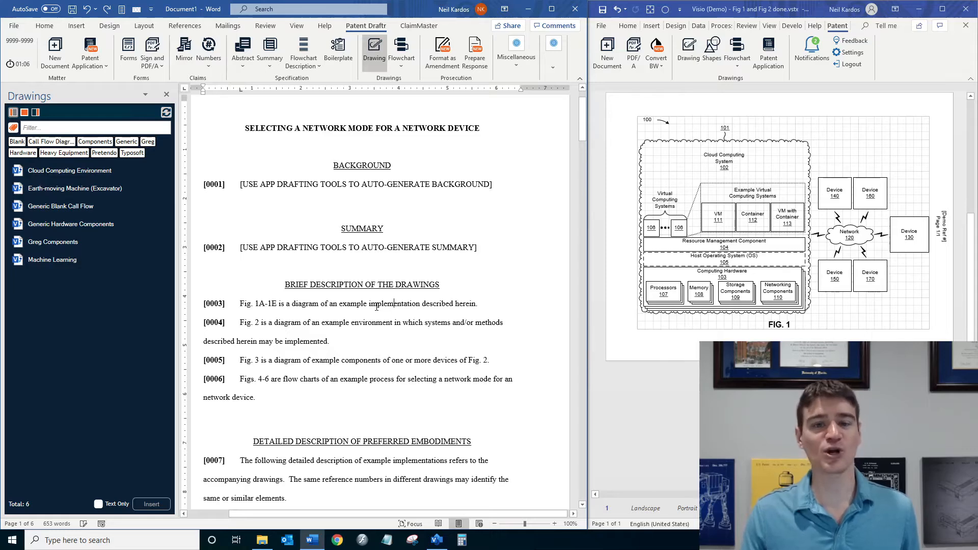
scroll(376, 306, "down", 5)
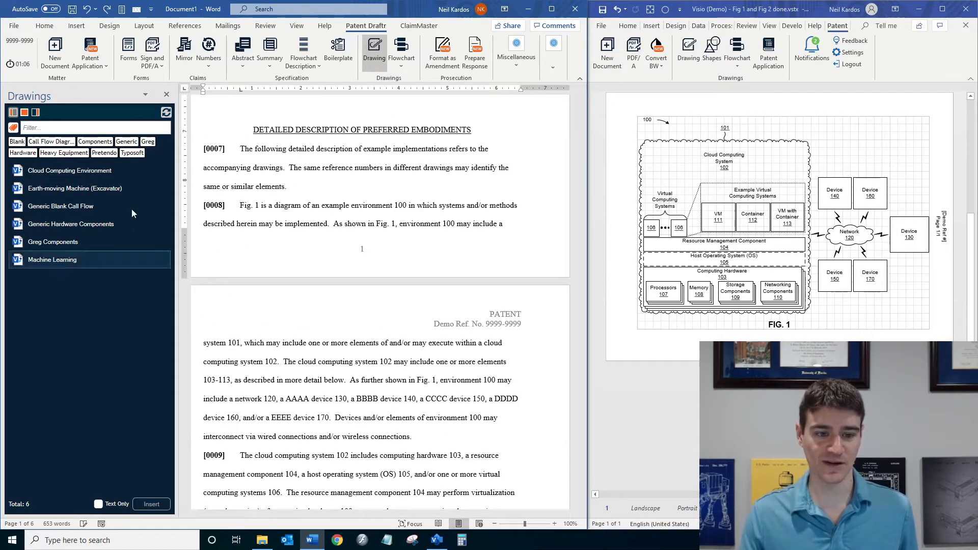
scroll(334, 291, "down", 8)
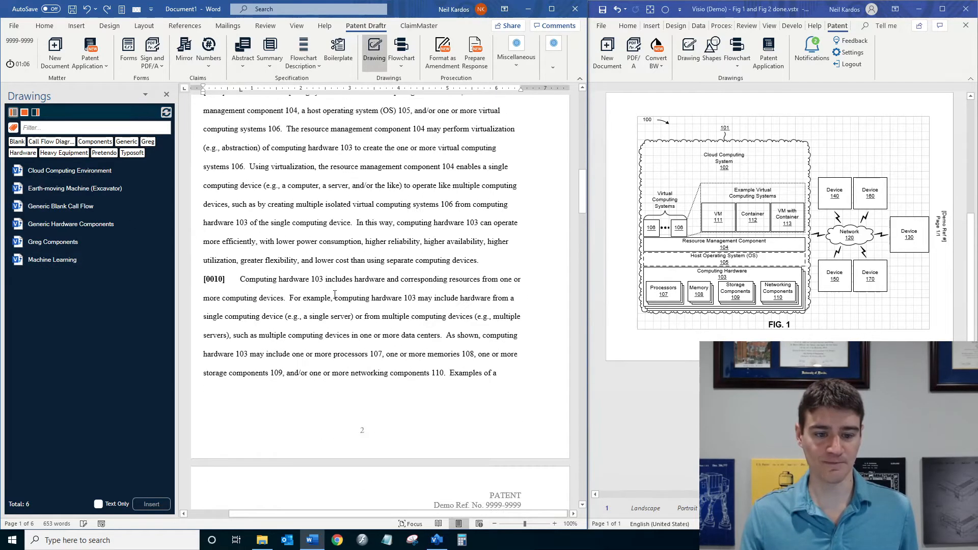
scroll(334, 295, "down", 15)
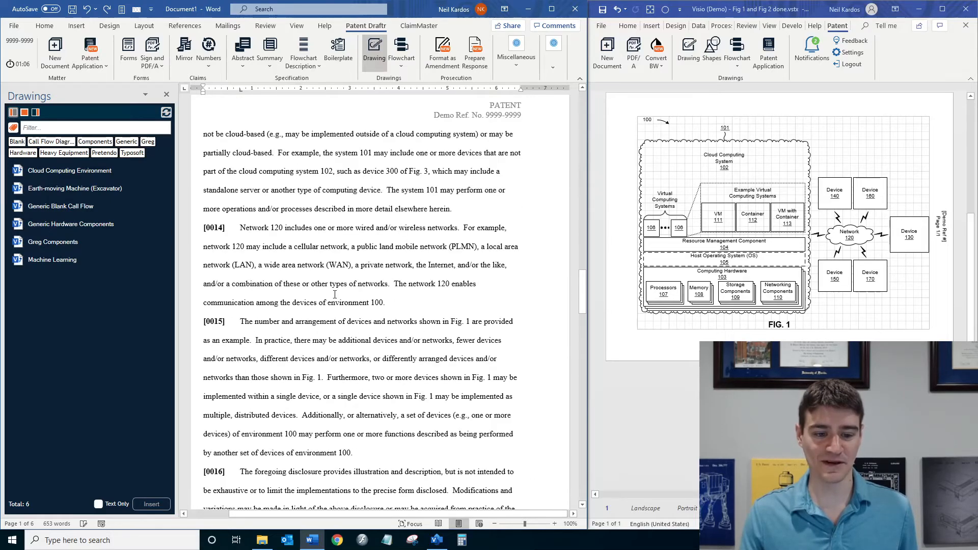
scroll(334, 295, "down", 4)
scroll(334, 295, "down", 3)
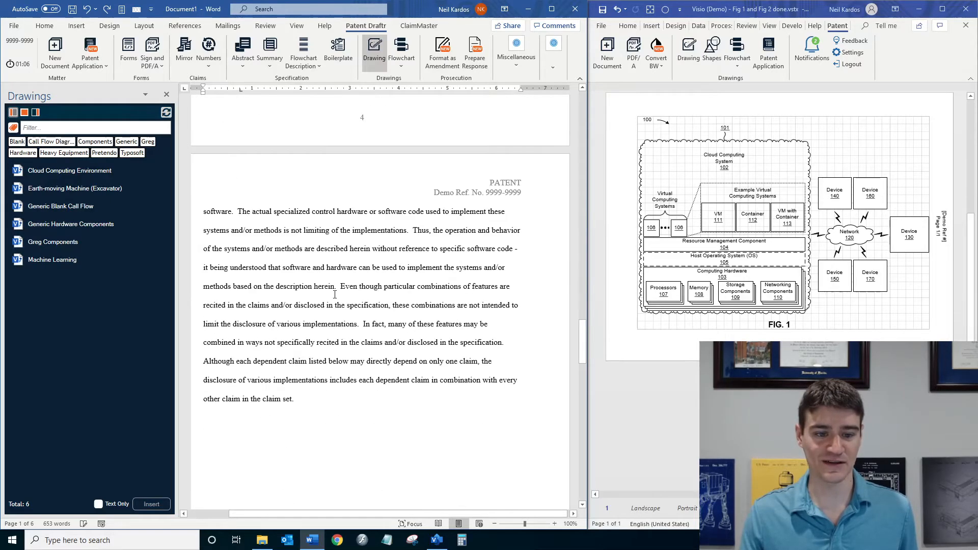
scroll(334, 294, "up", 3)
scroll(334, 298, "up", 2)
left_click(355, 245)
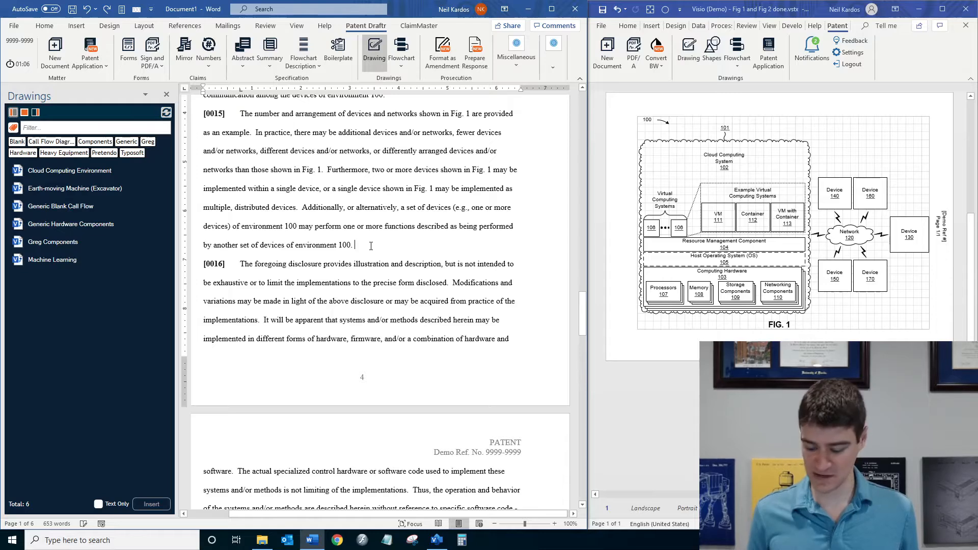
key("Return")
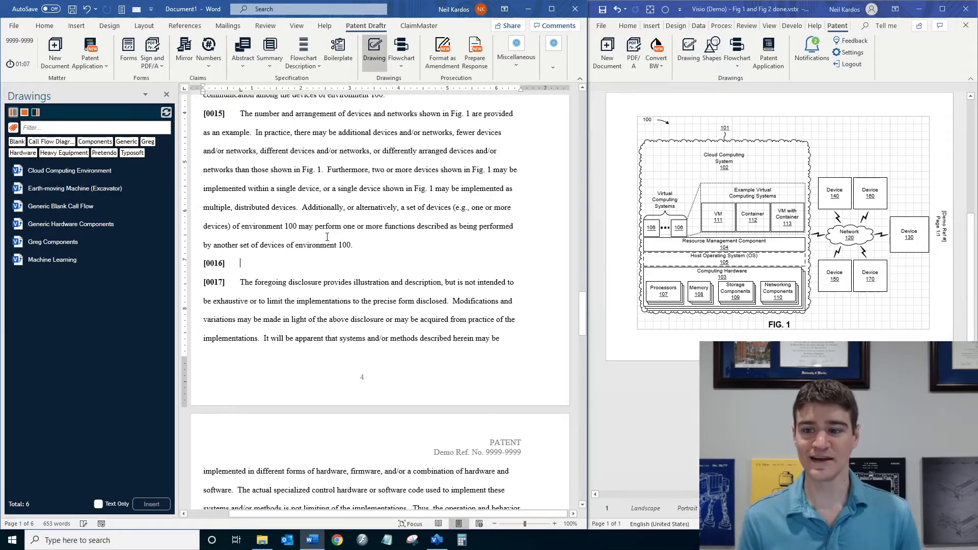
Insert the Generic Hardware Components drawing template with its description text, using figure number 2
double_click(81, 227)
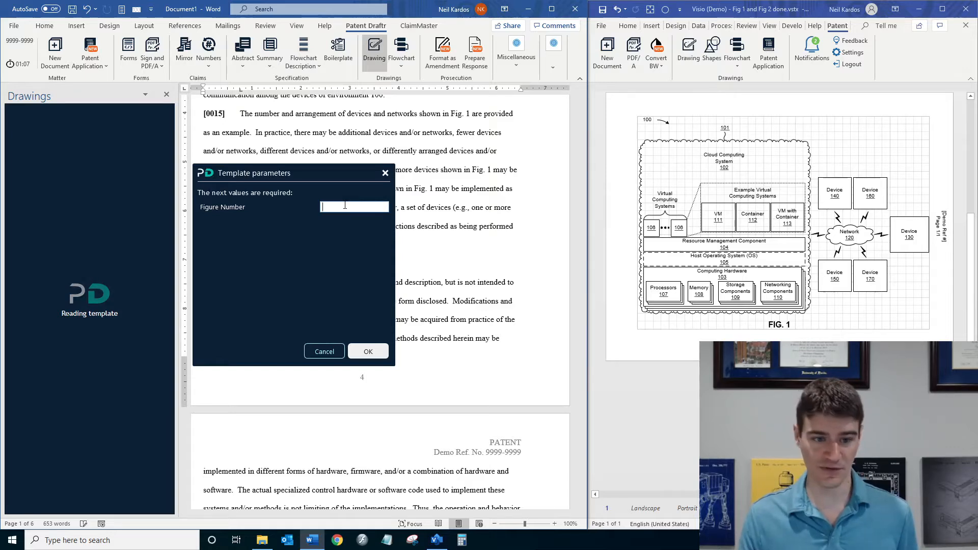
left_click(345, 205)
type("2")
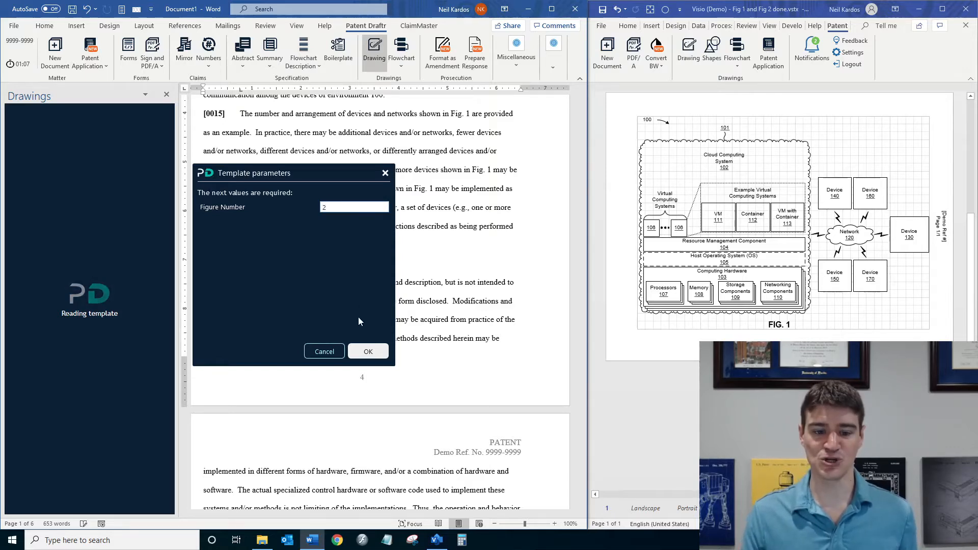
left_click(369, 351)
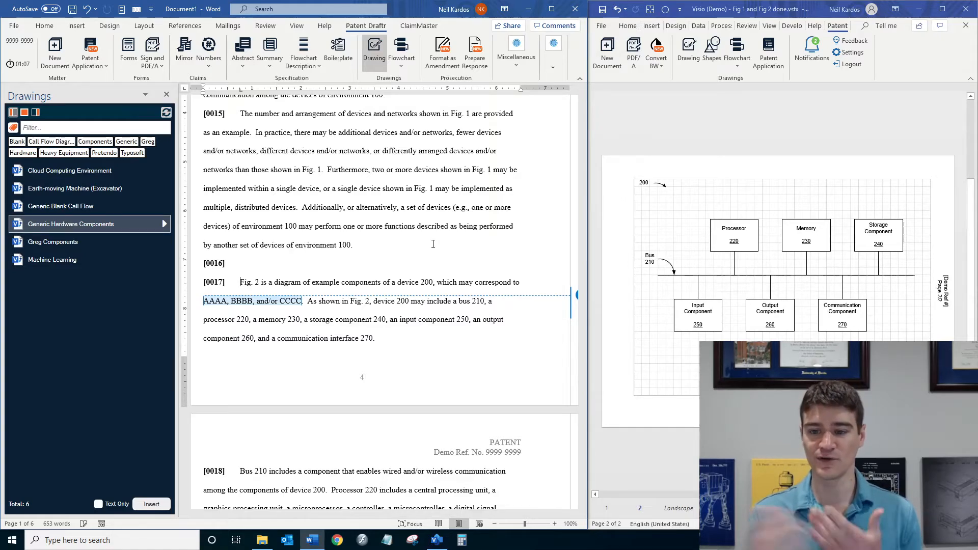
Switch to Visio and examine the inserted FIG. 2 hardware components drawing, including its reference numerals and figure label
left_click(629, 311)
scroll(630, 312, "down", 1)
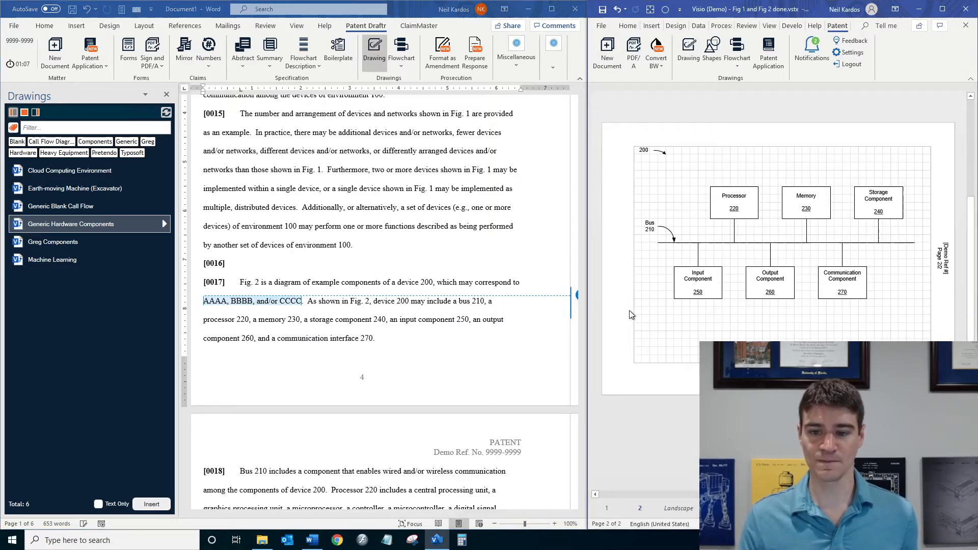
scroll(630, 311, "down", 1)
scroll(630, 312, "down", 1)
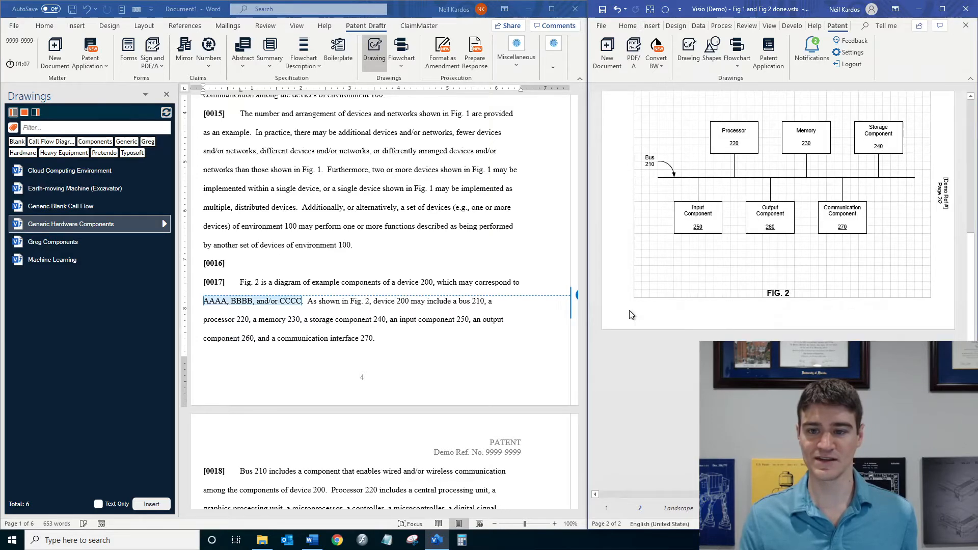
scroll(630, 312, "up", 2)
scroll(629, 315, "down", 1)
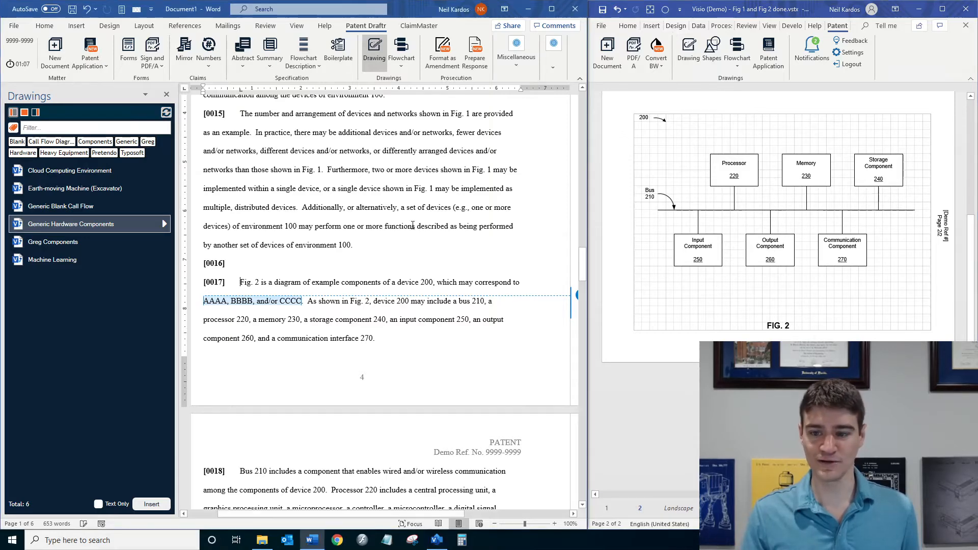
Return to the Word specification and read through the inserted Fig. 2 description of device 200 and its components
scroll(413, 225, "down", 2)
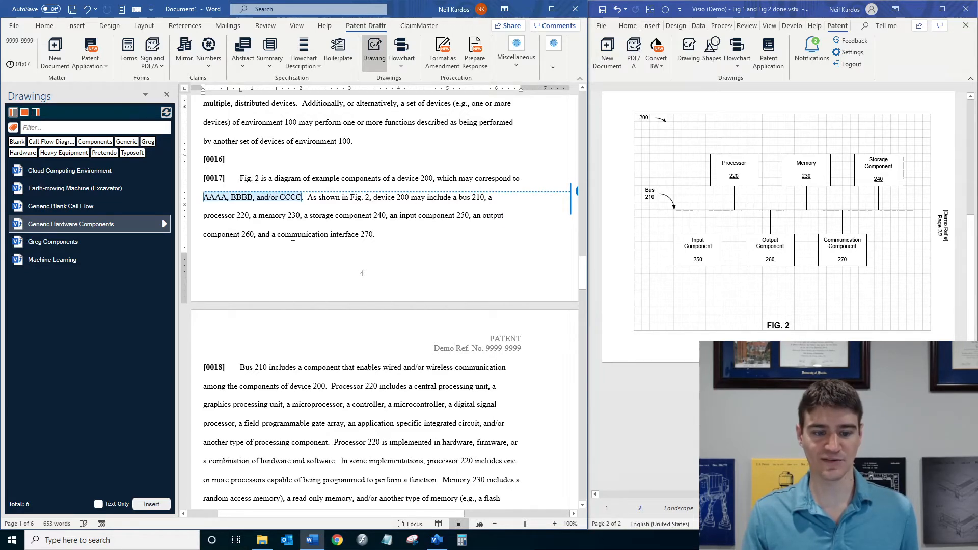
scroll(323, 310, "down", 3)
scroll(323, 310, "down", 2)
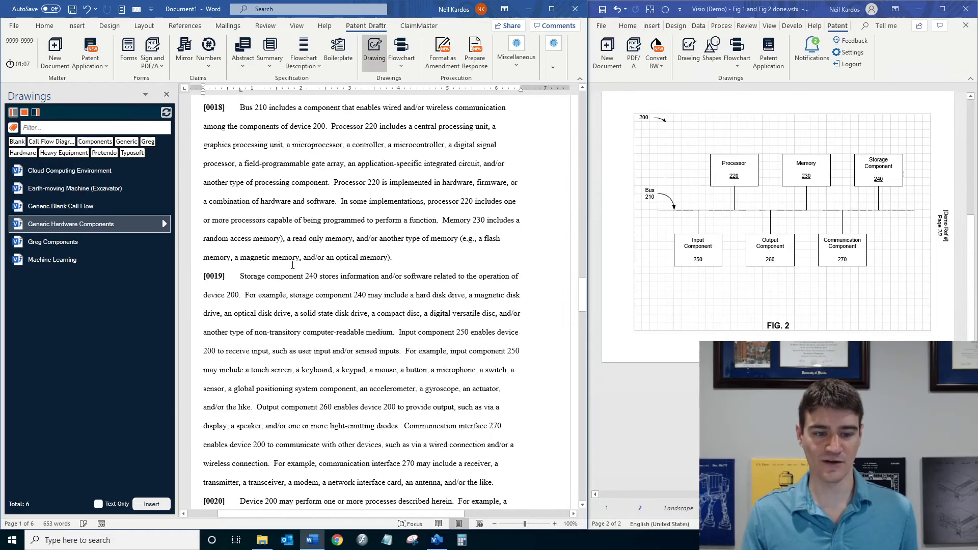
scroll(347, 369, "down", 6)
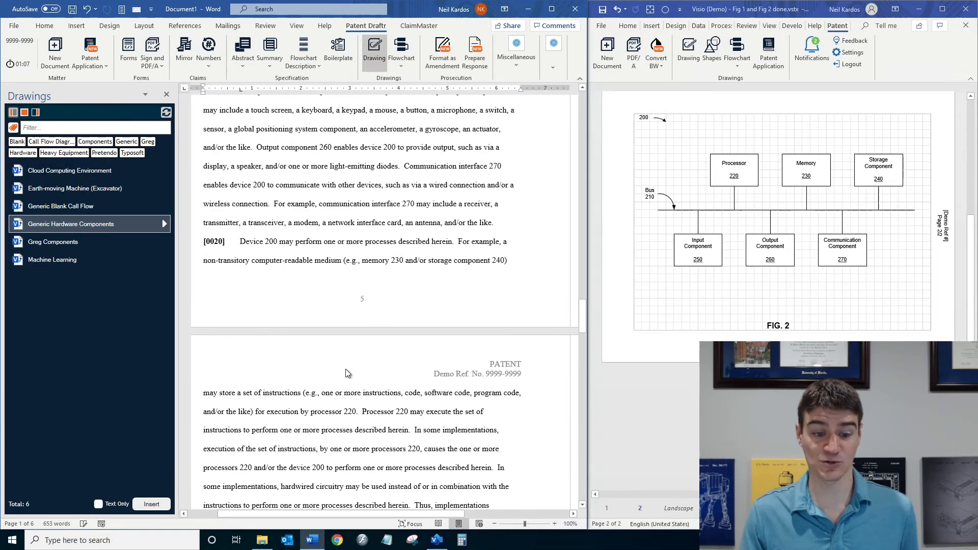
scroll(347, 369, "down", 3)
scroll(346, 369, "down", 2)
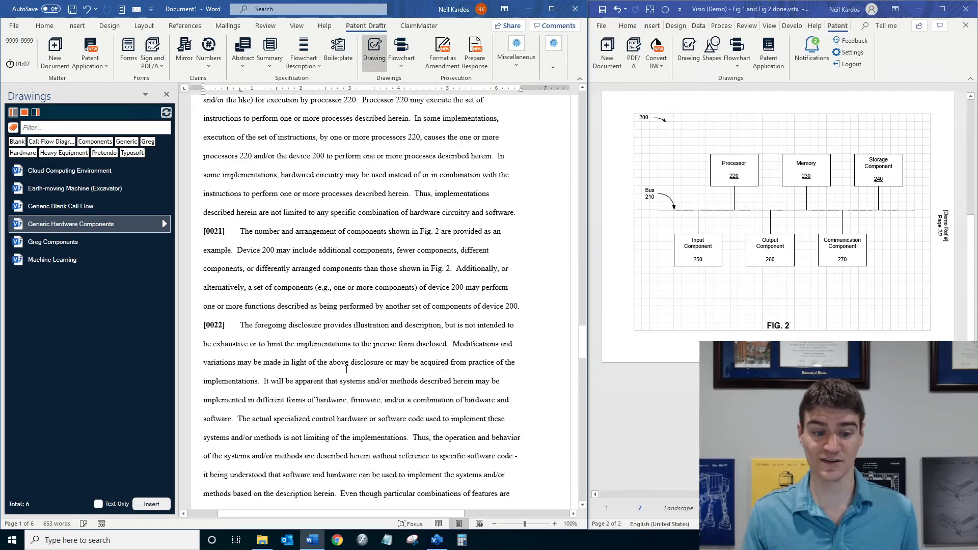
scroll(347, 368, "up", 4)
scroll(347, 369, "up", 12)
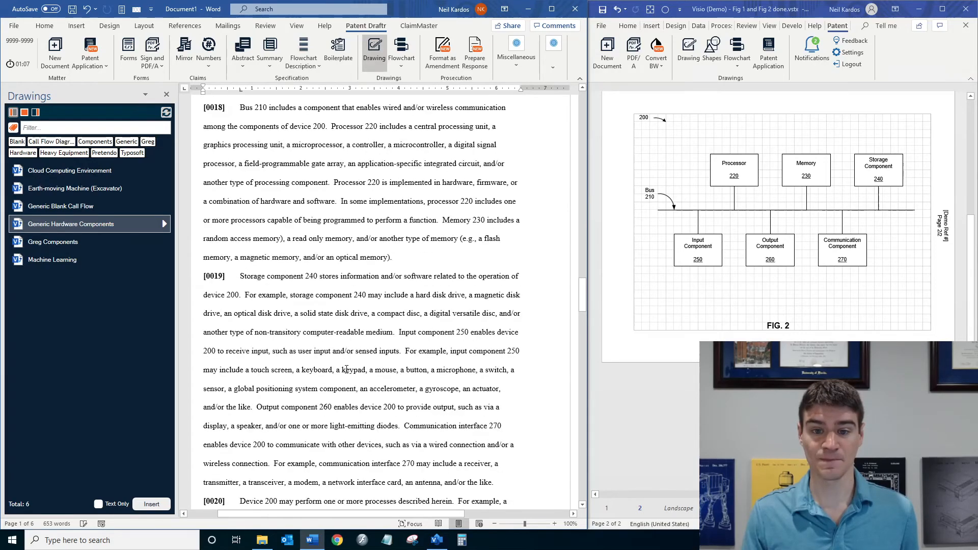
scroll(345, 369, "up", 1)
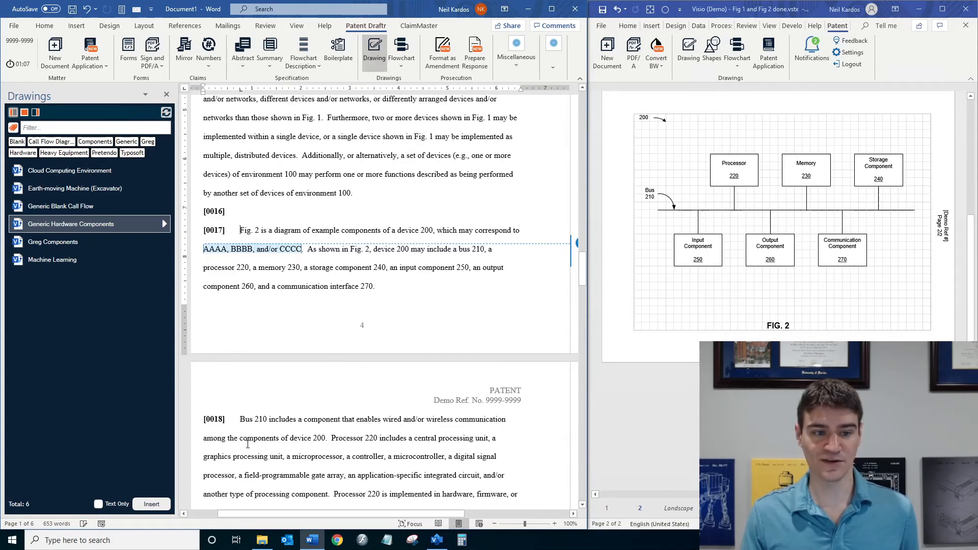
Close the drawing template library and view the comment attached to the placeholder text in the Fig. 2 description
left_click(166, 96)
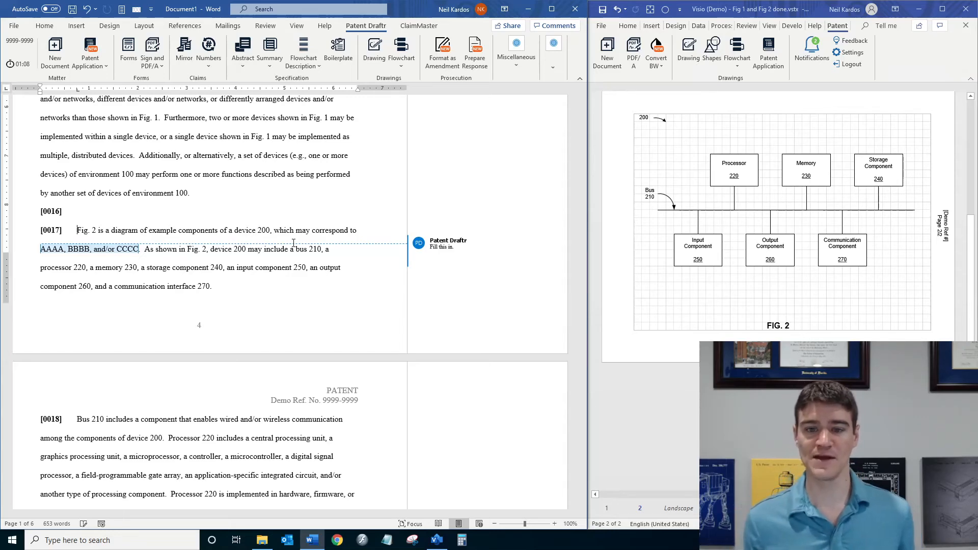
scroll(294, 243, "down", 2)
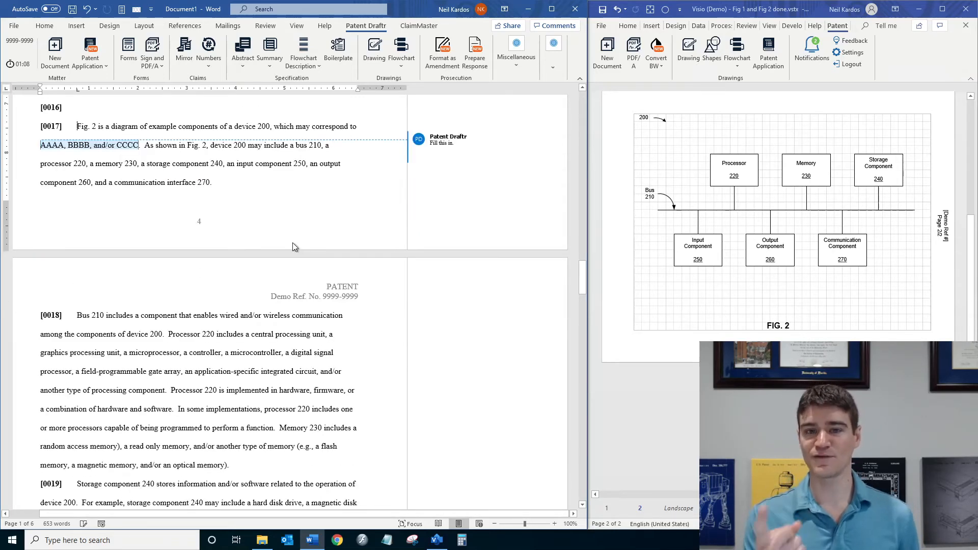